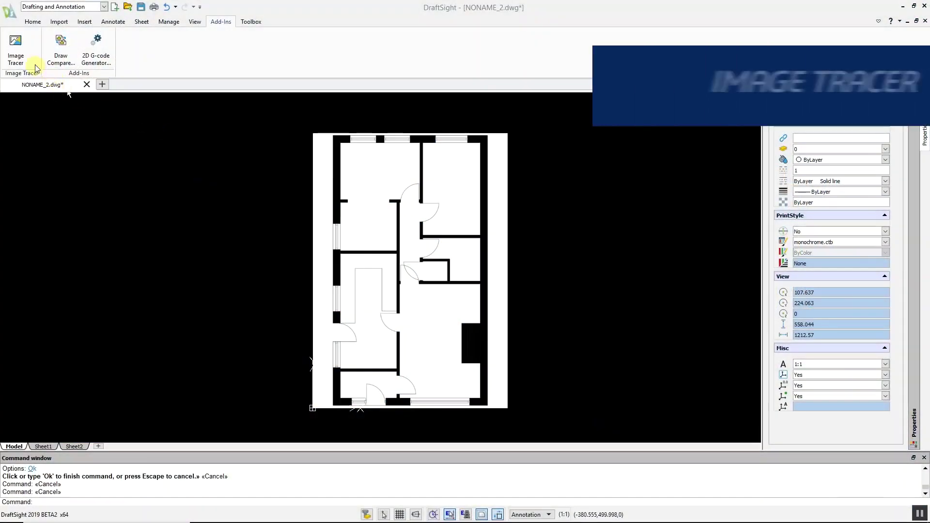
# Trace the entire floor plan image with Image Tracer, using the FloorPlan High Quality, High-Res Image profile.
pyautogui.click(17, 45)
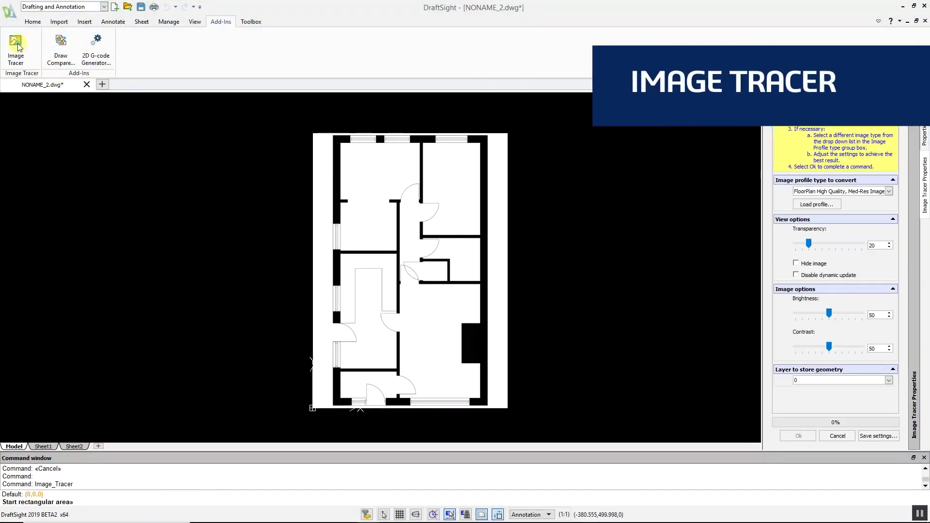
pyautogui.click(834, 192)
pyautogui.click(836, 197)
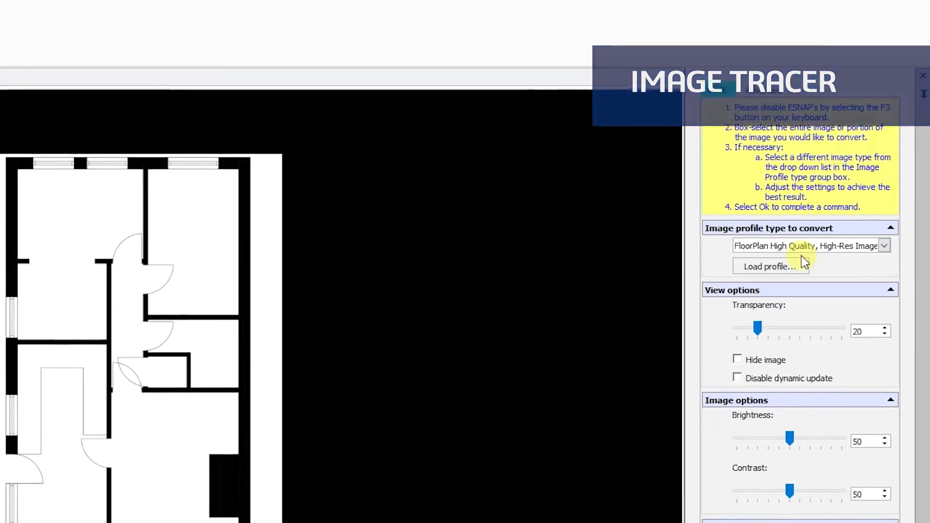
pyautogui.click(373, 136)
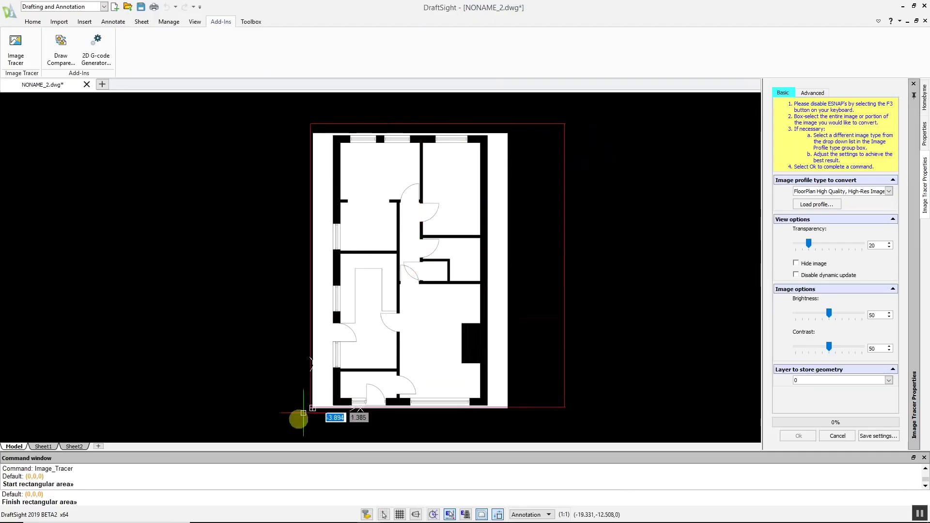
pyautogui.click(276, 436)
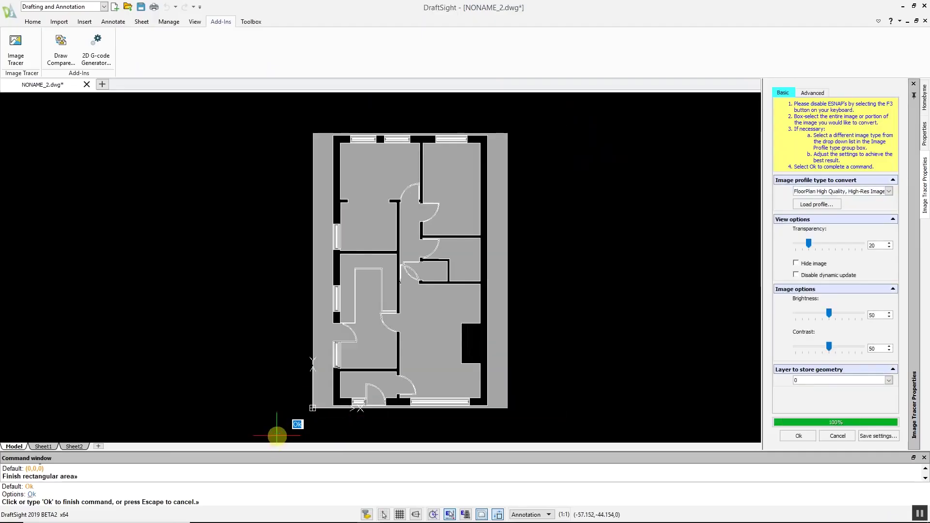
pyautogui.click(433, 325)
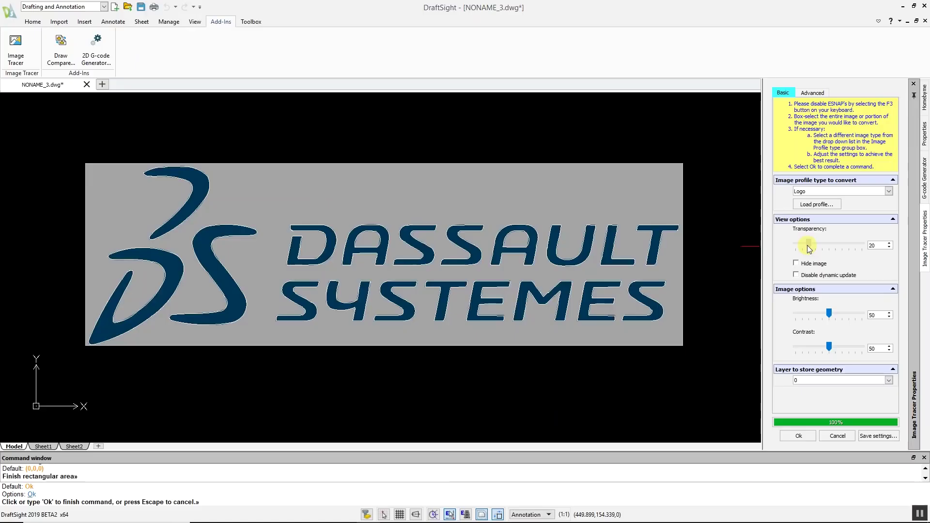
# Increase the Image Tracer transparency for the traced Dassault Systemes logo.
pyautogui.moveTo(806, 243)
pyautogui.mouseDown()
pyautogui.moveTo(835, 248)
pyautogui.moveTo(819, 247)
pyautogui.mouseUp()
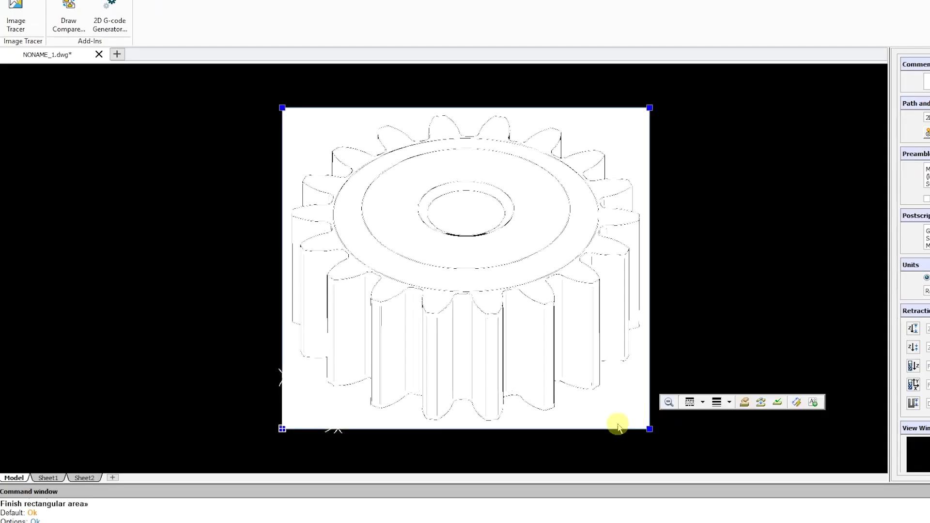
# Delete the gear's reference image from the drawing.
pyautogui.click(618, 426)
pyautogui.press('Delete')
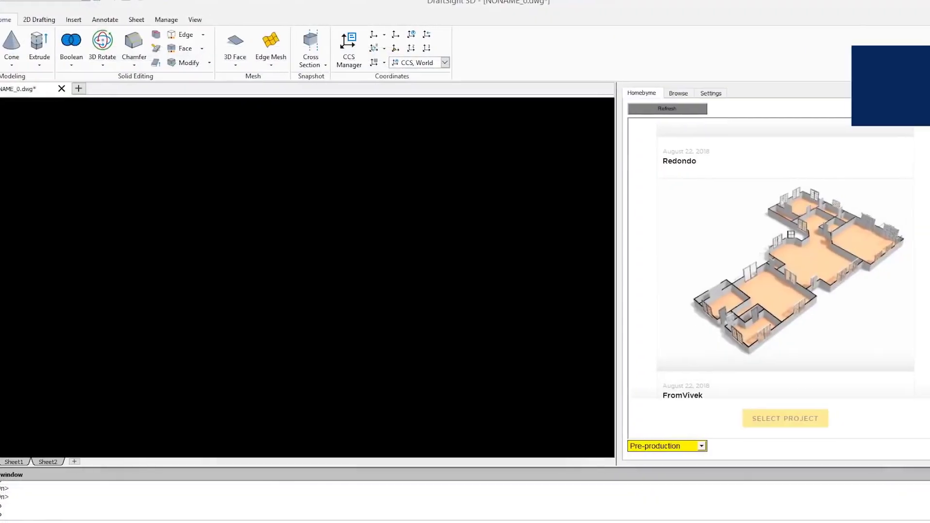
# Browse the Homebyme projects and choose the units for the Homebyme import.
pyautogui.scroll(-5, 771, 267)
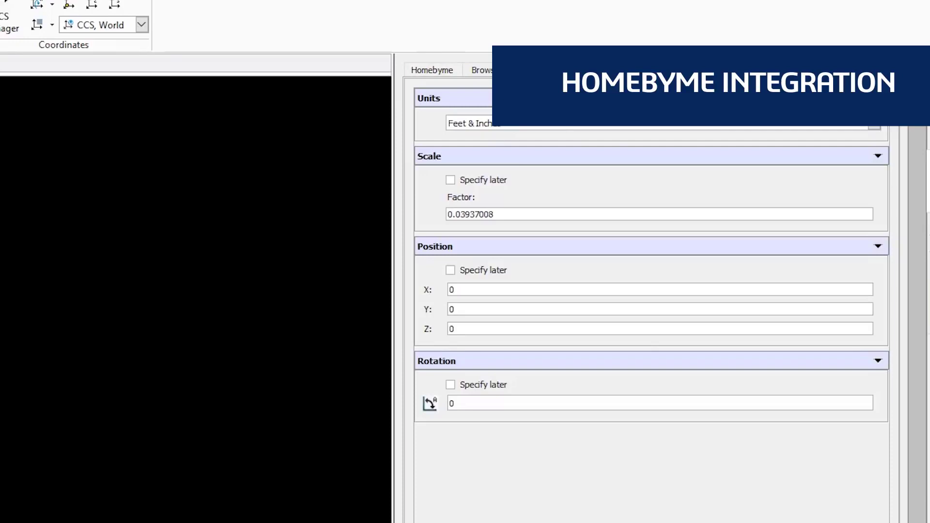
pyautogui.click(557, 124)
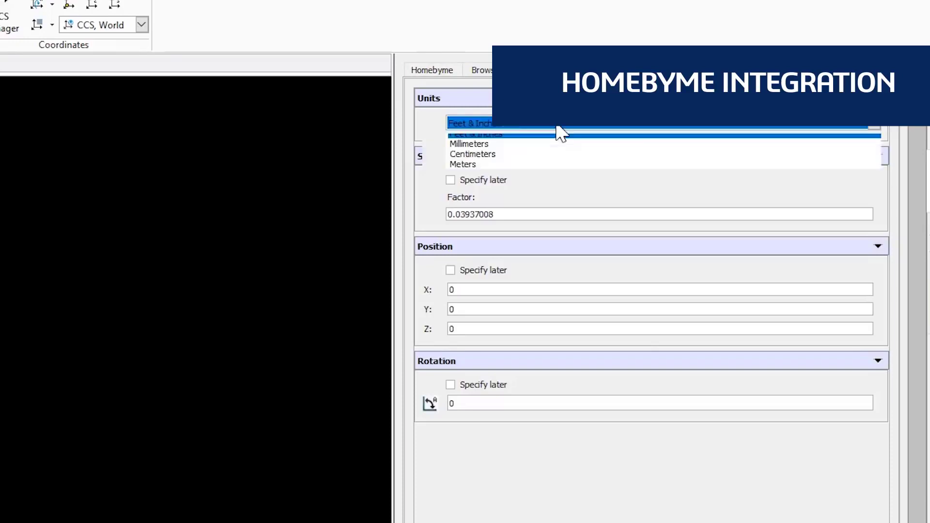
pyautogui.click(563, 139)
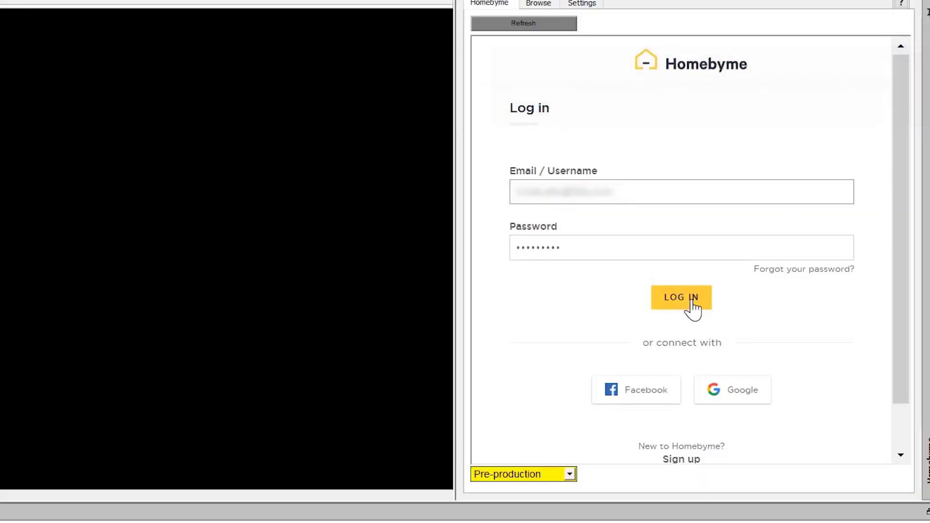
# Log in to Homebyme and generate the drawing of floor HBM_level_0 from the Redondo project.
pyautogui.click(694, 303)
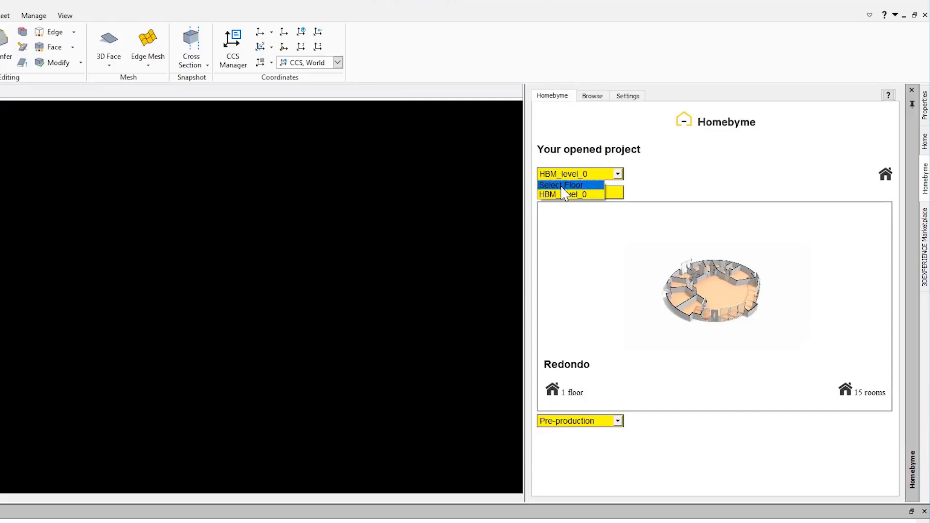
pyautogui.click(564, 196)
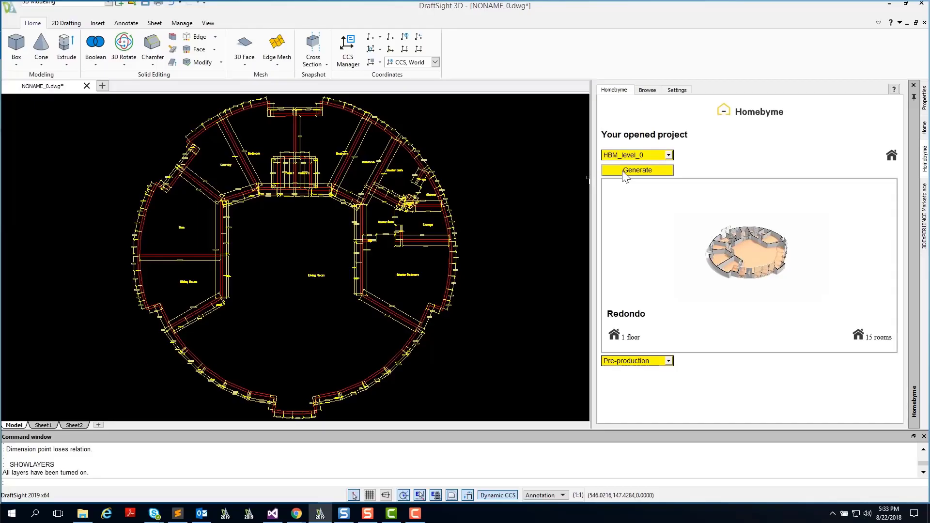
pyautogui.click(392, 97)
pyautogui.click(340, 121)
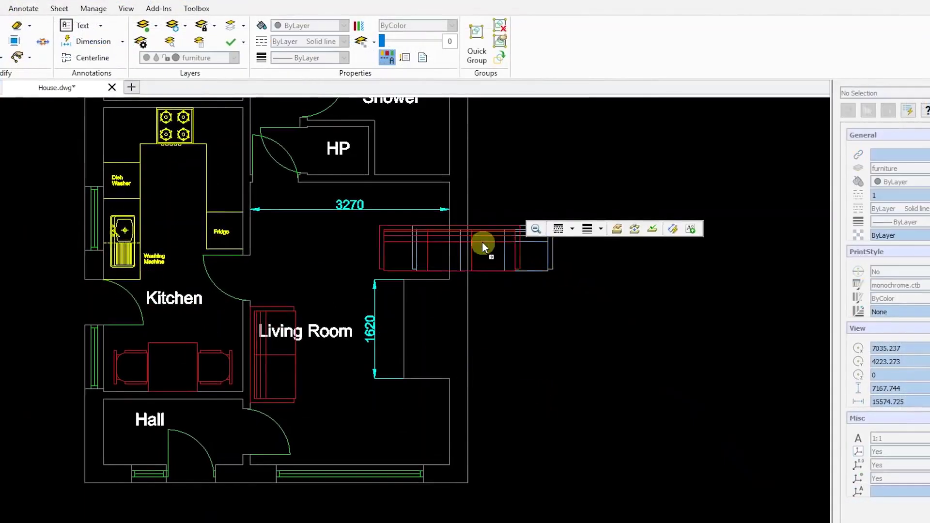
# Move the three-seat sofa inside the living room, against the wall below the HP room.
pyautogui.moveTo(481, 241); pyautogui.dragTo(408, 200)
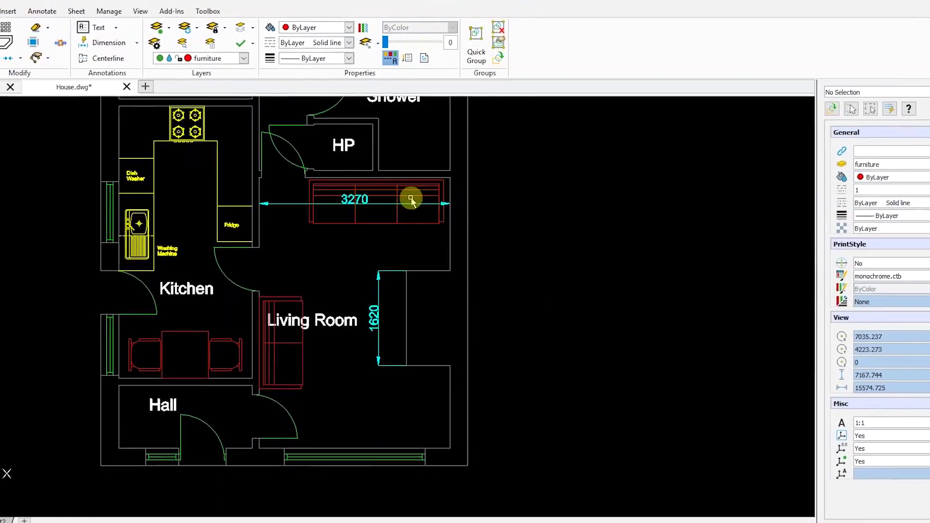
pyautogui.moveTo(386, 210); pyautogui.dragTo(393, 231)
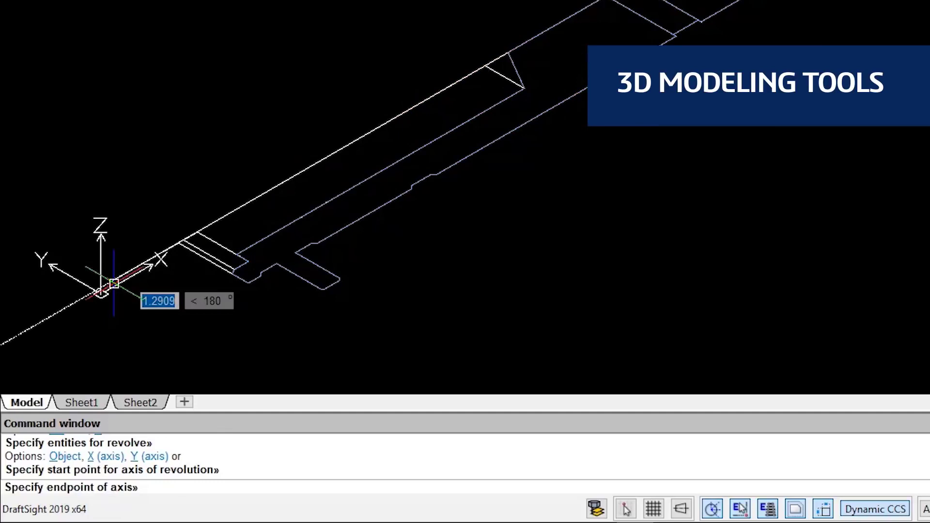
# Revolve the shaft profile about its long straight edge with the default angle and inspect the solid from another side.
pyautogui.click(114, 283)
pyautogui.press('Return')
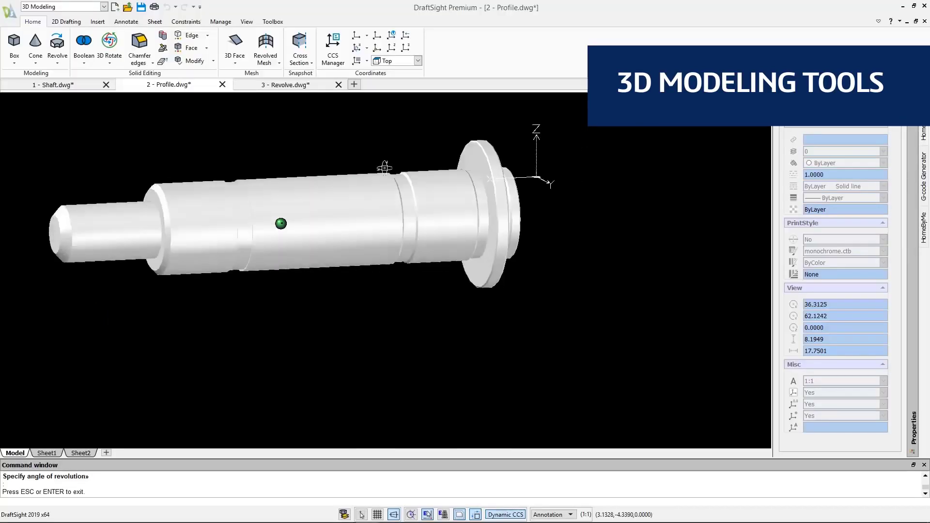
pyautogui.moveTo(380, 166)
pyautogui.mouseDown()
pyautogui.moveTo(415, 220)
pyautogui.moveTo(352, 260)
pyautogui.moveTo(249, 317)
pyautogui.moveTo(138, 242)
pyautogui.moveTo(160, 291)
pyautogui.mouseUp()
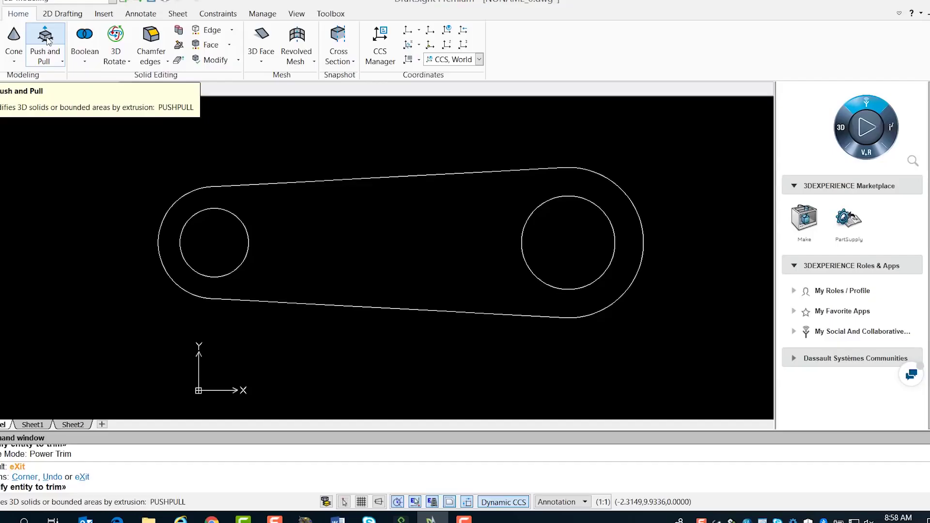
# Start Push and Pull for the link outline with two circular holes.
pyautogui.click(97, 73)
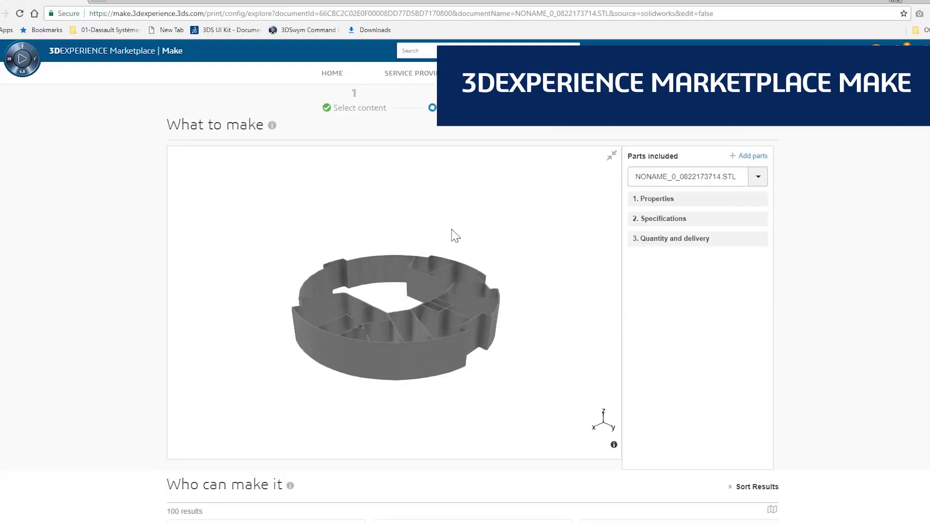
# Examine the NONAME_0_0822173714.STL model on 3DEXPERIENCE Marketplace Make, its request settings and the available service providers.
pyautogui.moveTo(466, 310); pyautogui.dragTo(365, 261)
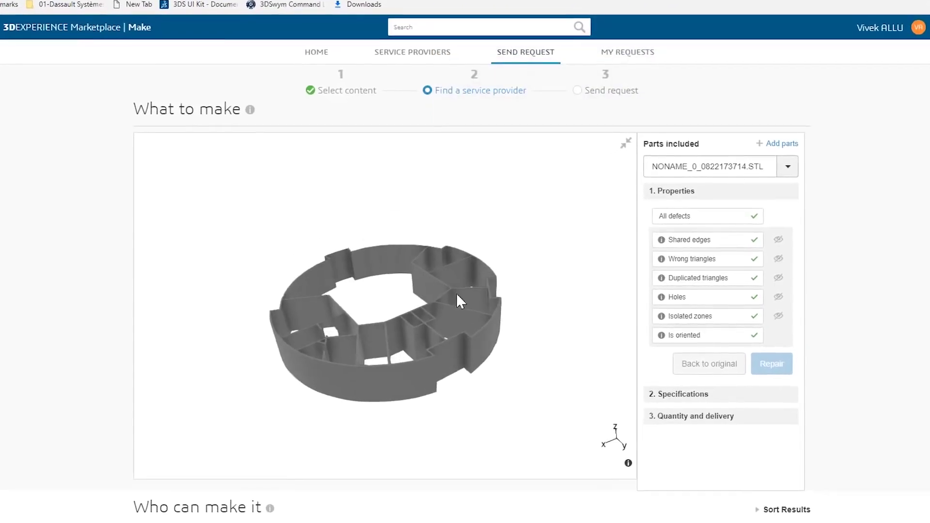
pyautogui.scroll(-15, 460, 300)
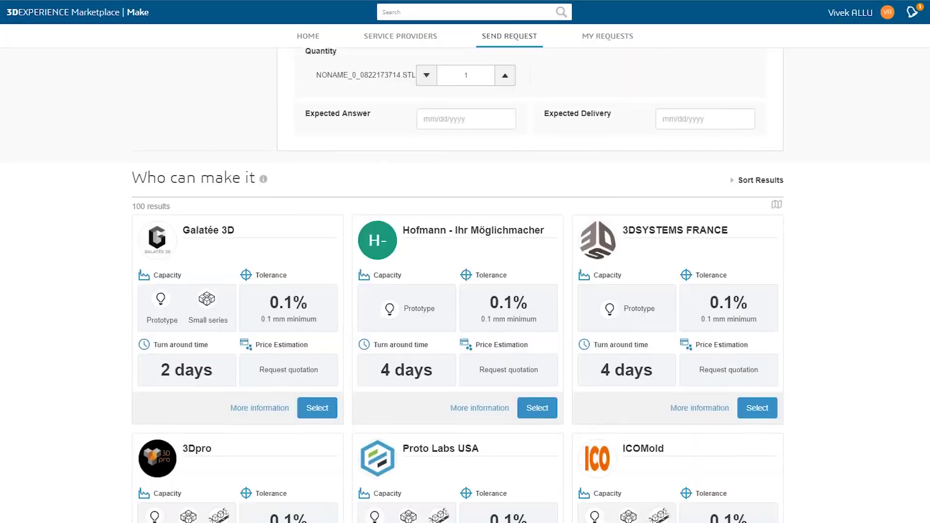
pyautogui.scroll(-5, 458, 286)
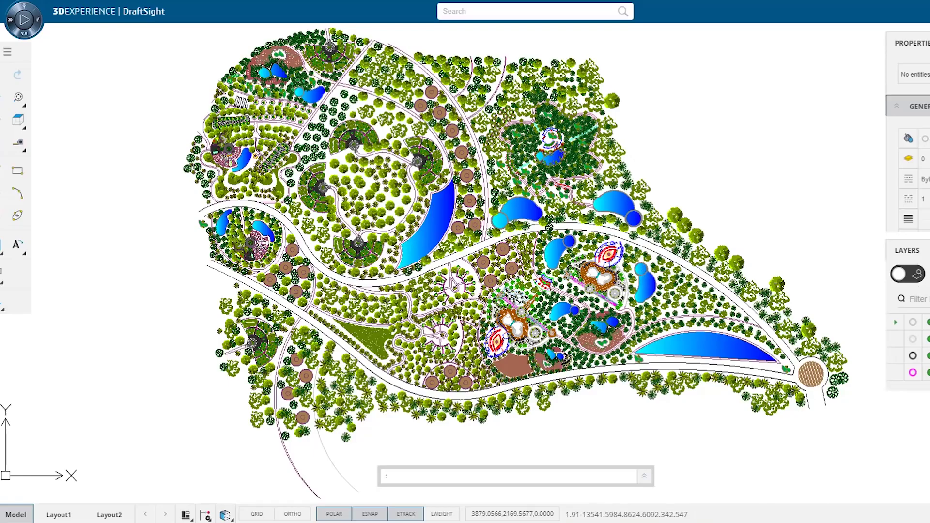
# Open the Layers Manager and look through the landscape drawing's layers.
pyautogui.click(917, 274)
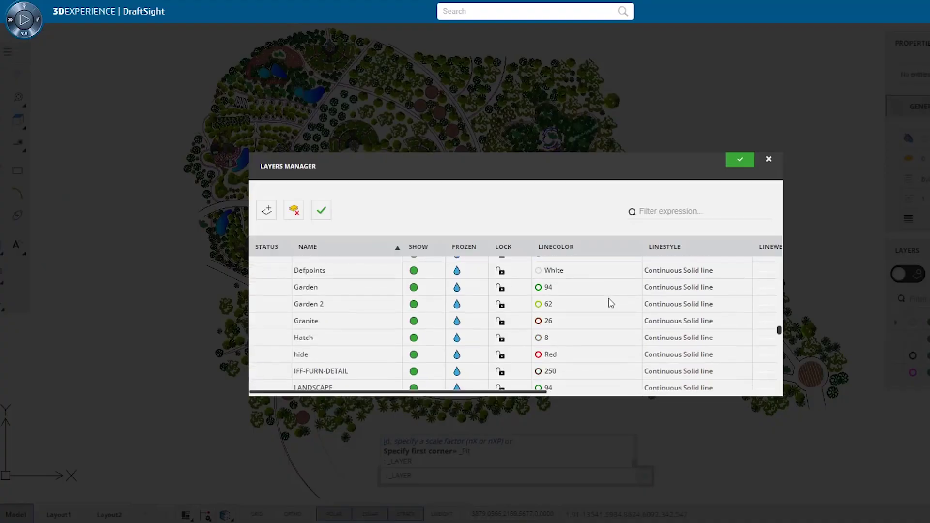
pyautogui.scroll(-5, 611, 304)
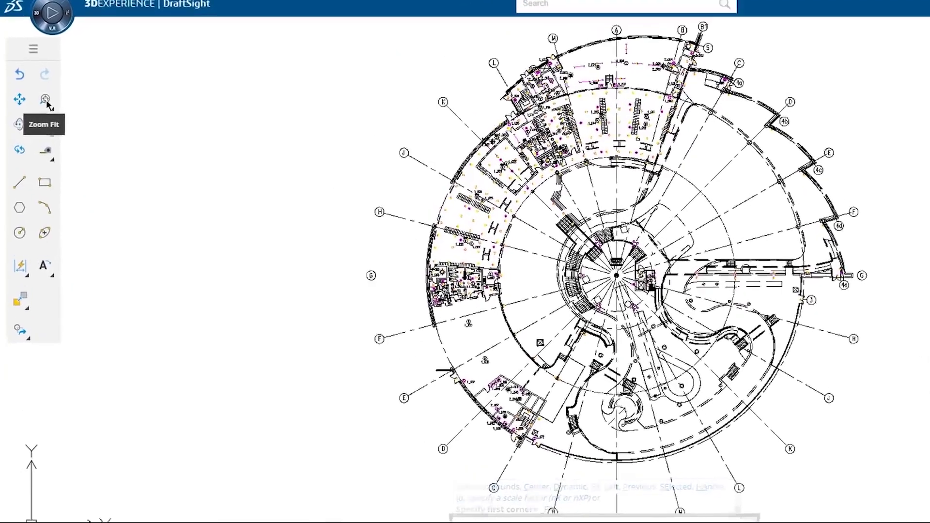
# Zoom with a window on the central area of the circular building plan.
pyautogui.click(45, 100)
pyautogui.click(109, 117)
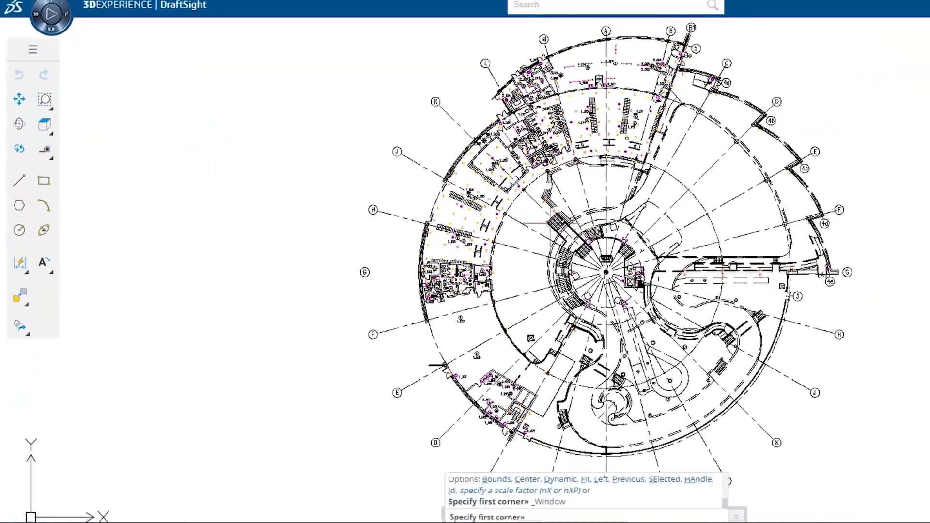
pyautogui.click(552, 224)
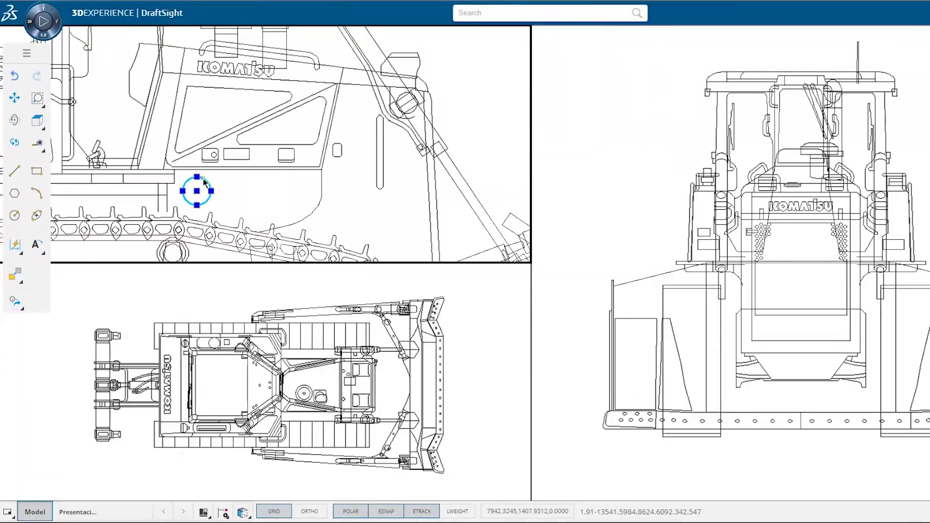
# Switch the valve assembly from the Top view to the Left view.
pyautogui.click(27, 53)
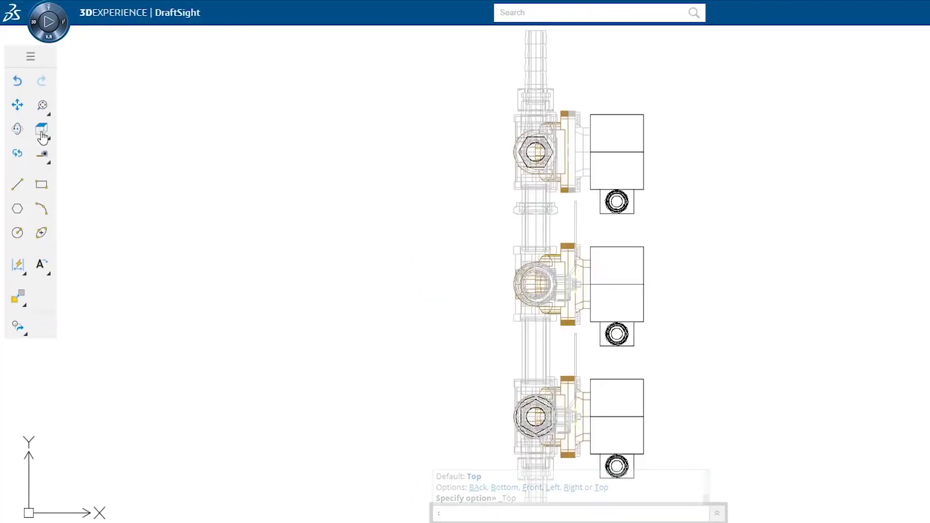
pyautogui.click(42, 127)
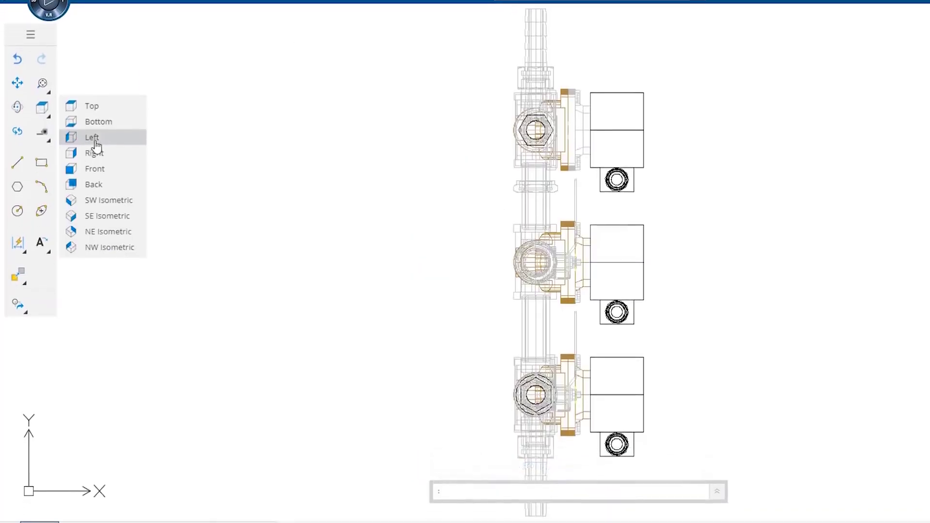
pyautogui.click(92, 138)
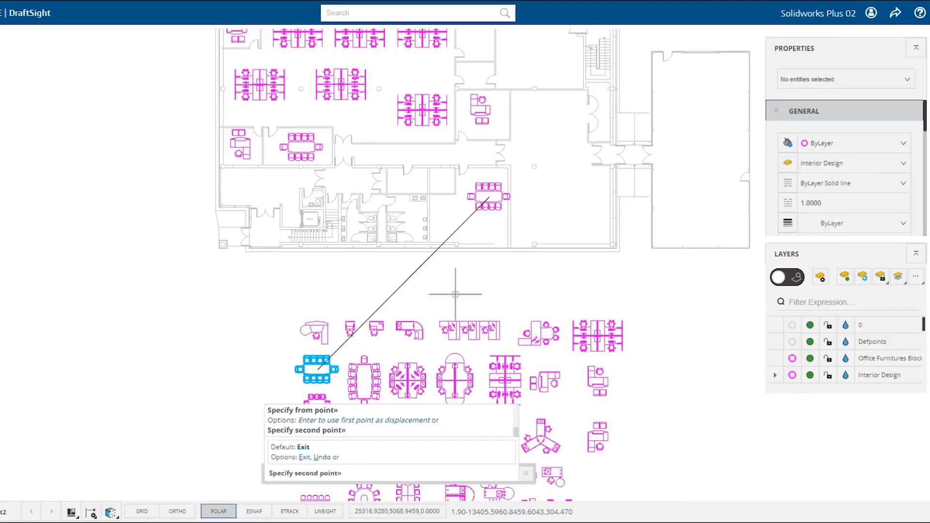
# Place a copy of the conference table with chairs in the large empty room of the office plan.
pyautogui.click(562, 205)
pyautogui.press('Return')
pyautogui.scroll(2, 525, 277)
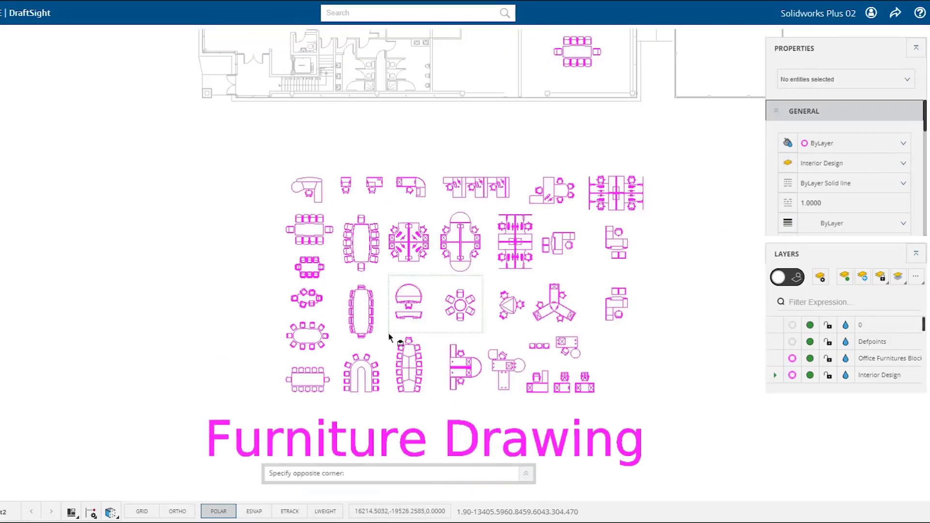
# Select the curved desk and the round meeting table in the furniture drawing.
pyautogui.click(389, 337)
pyautogui.press('Return')
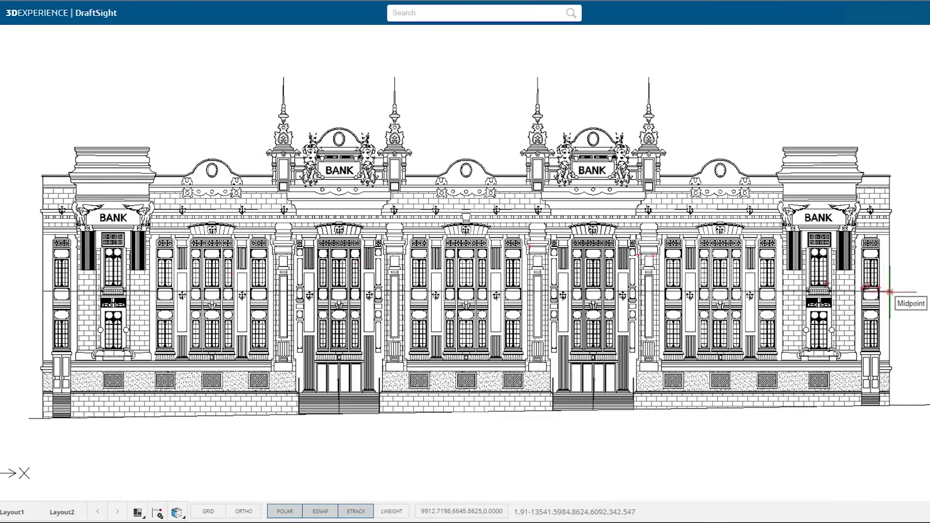